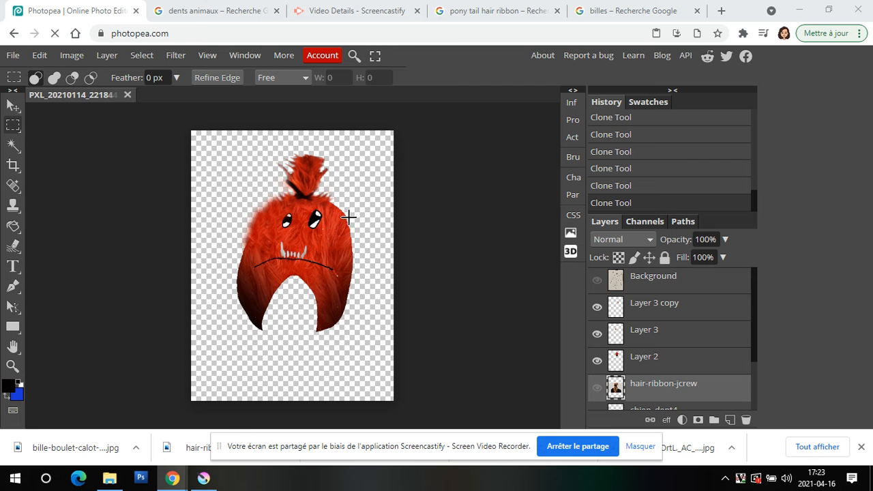
Extend the canvas on both sides of the red monster with the Crop tool, making it landscape while keeping its height
{"action": "left_click", "coordinate": [14, 166]}
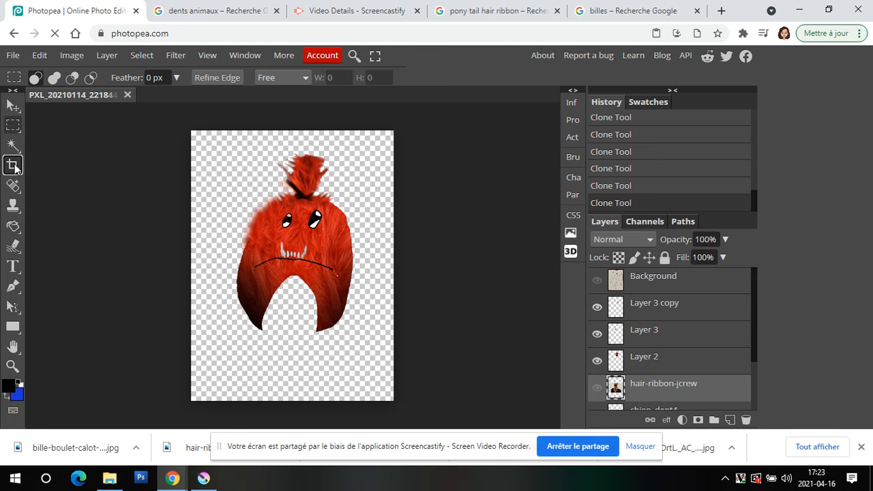
{"action": "left_click_drag", "start_coordinate": [95, 128], "coordinate": [464, 405]}
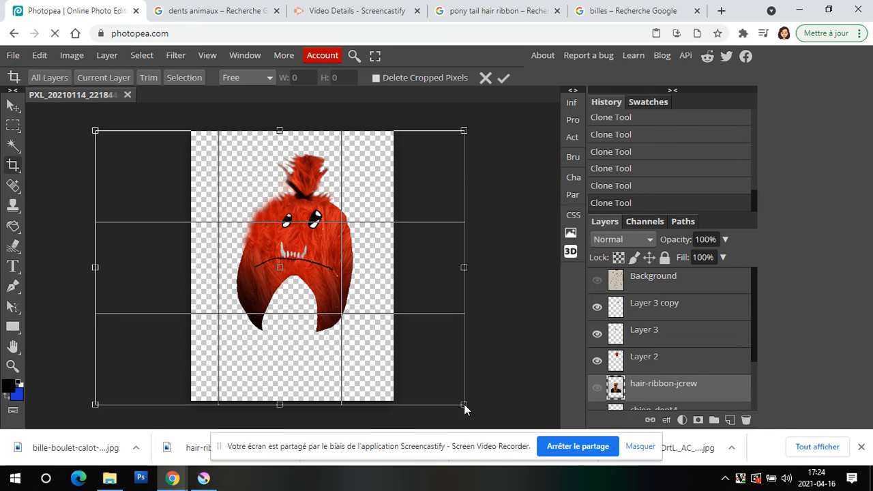
{"action": "left_click_drag", "start_coordinate": [280, 404], "coordinate": [280, 401]}
{"action": "left_click_drag", "start_coordinate": [464, 265], "coordinate": [512, 266]}
{"action": "left_click_drag", "start_coordinate": [96, 266], "coordinate": [87, 266]}
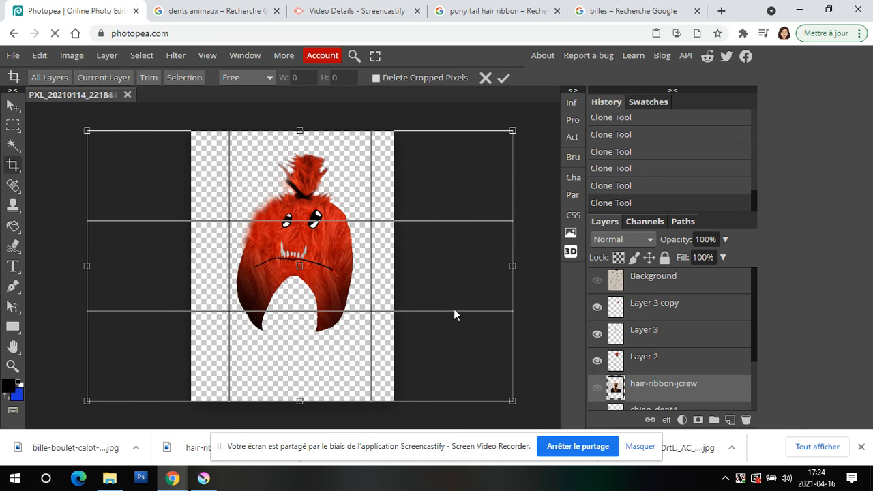
{"action": "key", "text": "Return"}
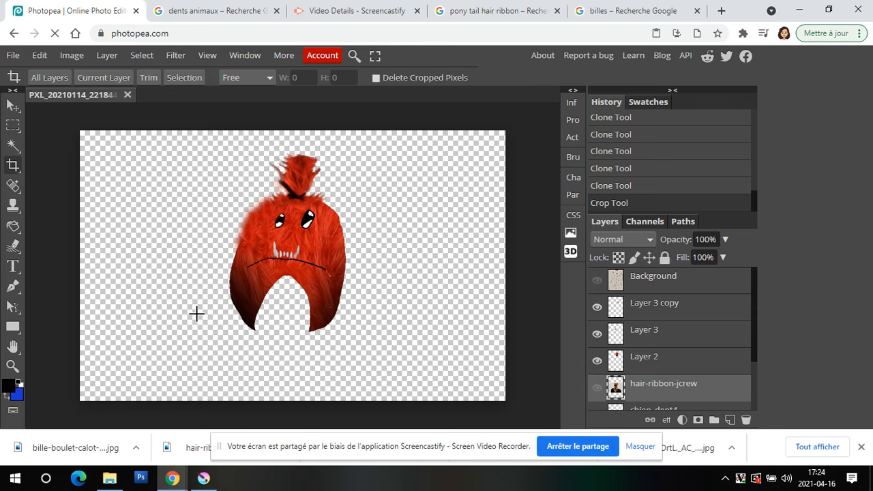
Switch to the Google image search for "billes" and filter the results to medium-sized images
{"action": "left_click", "coordinate": [627, 9]}
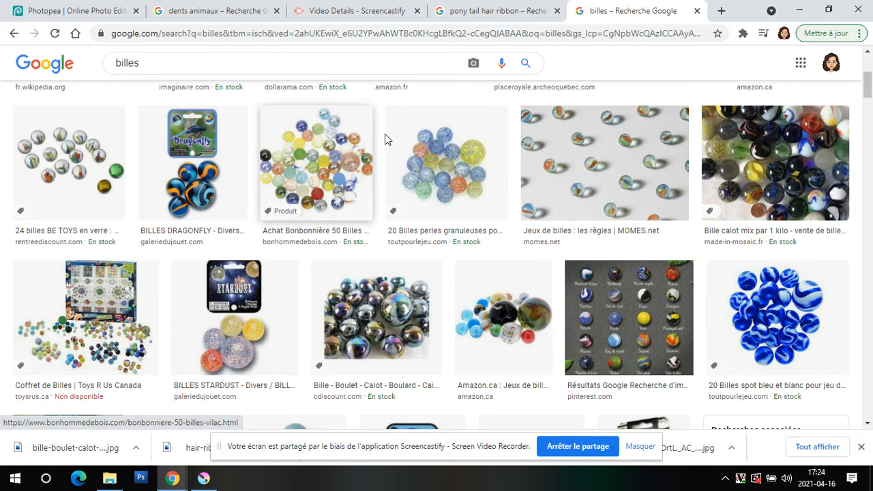
{"action": "scroll", "coordinate": [377, 209], "scroll_direction": "up", "scroll_amount": 3}
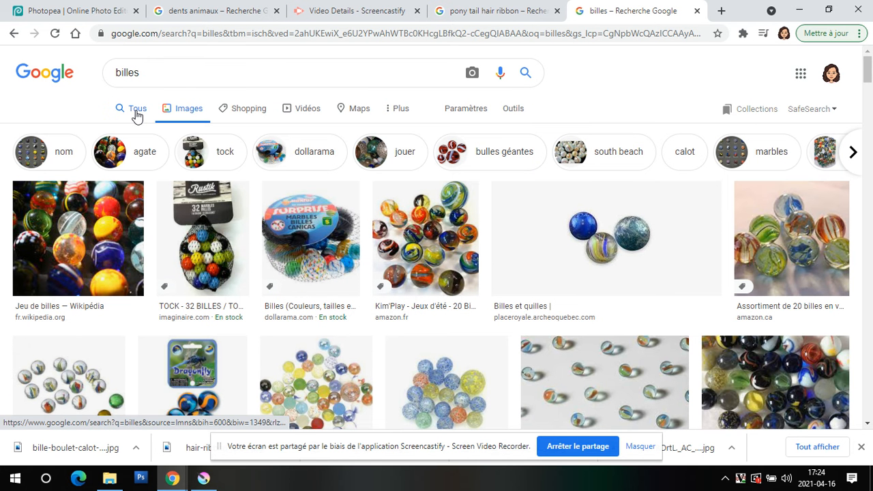
{"action": "left_click", "coordinate": [514, 111]}
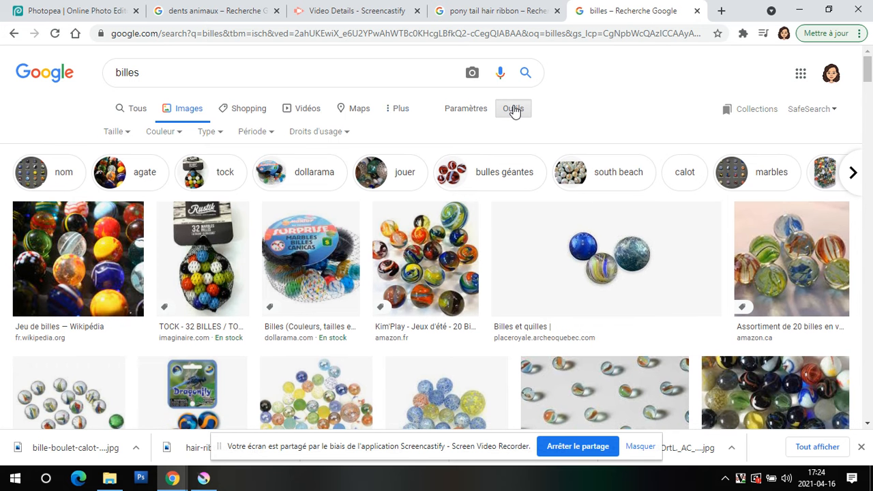
{"action": "left_click", "coordinate": [115, 133]}
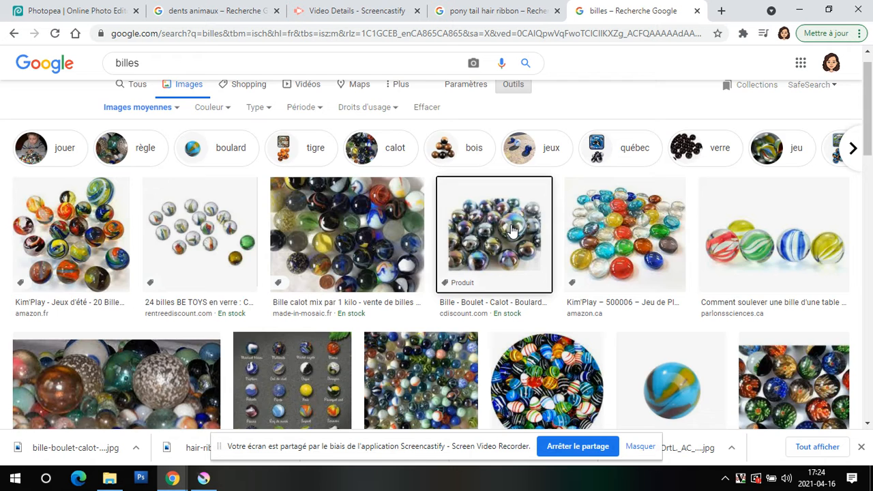
Save the Cdiscount picture of iridescent marbles to the desktop as bille-boulet-calot-boulard-caille-mesbil (1).jpg
{"action": "left_click", "coordinate": [511, 230]}
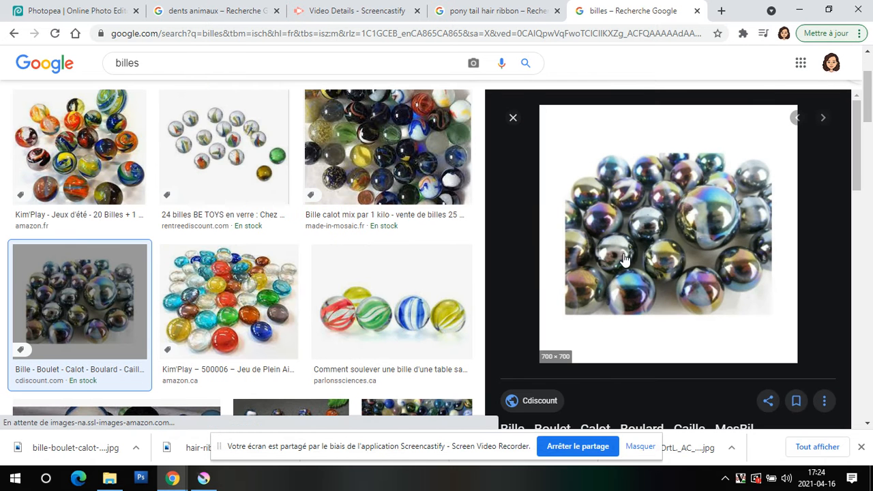
{"action": "right_click", "coordinate": [623, 255]}
{"action": "left_click", "coordinate": [674, 389]}
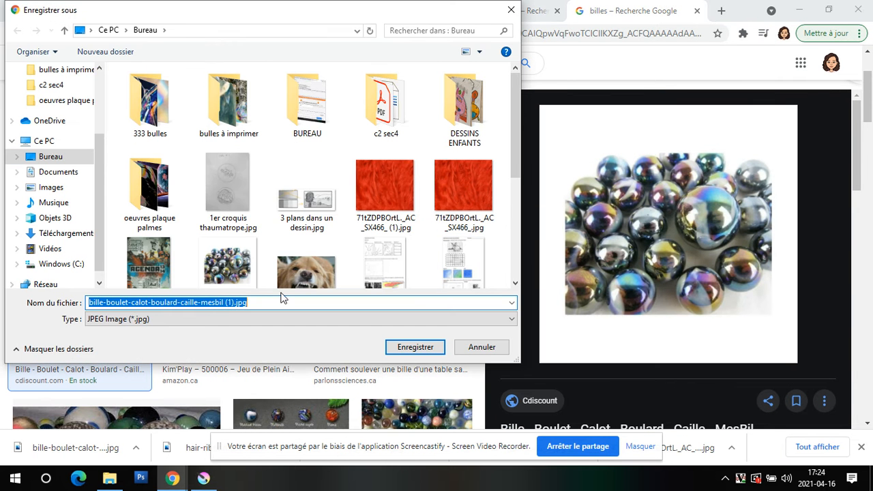
{"action": "left_click", "coordinate": [406, 349]}
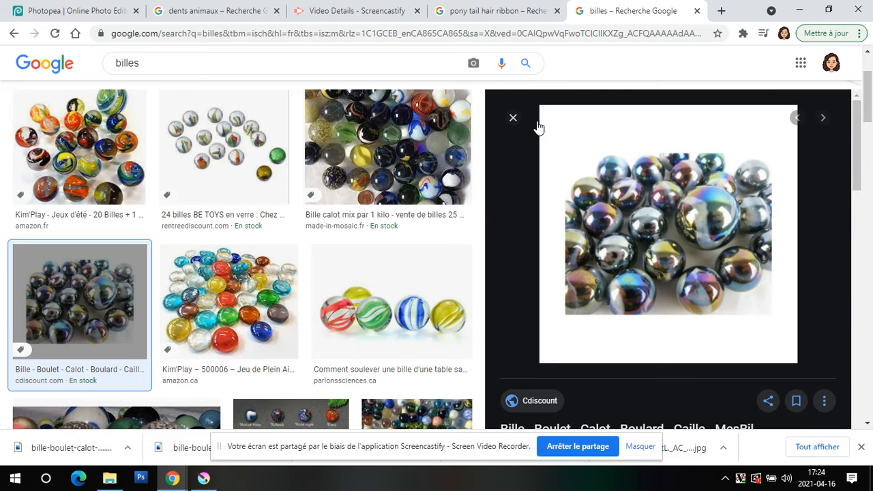
Return to Photopea, place bille-boulet-calot-boulard-caille-mesbil.jpg from the desktop into the monster document, and rasterize its layer
{"action": "left_click", "coordinate": [61, 10]}
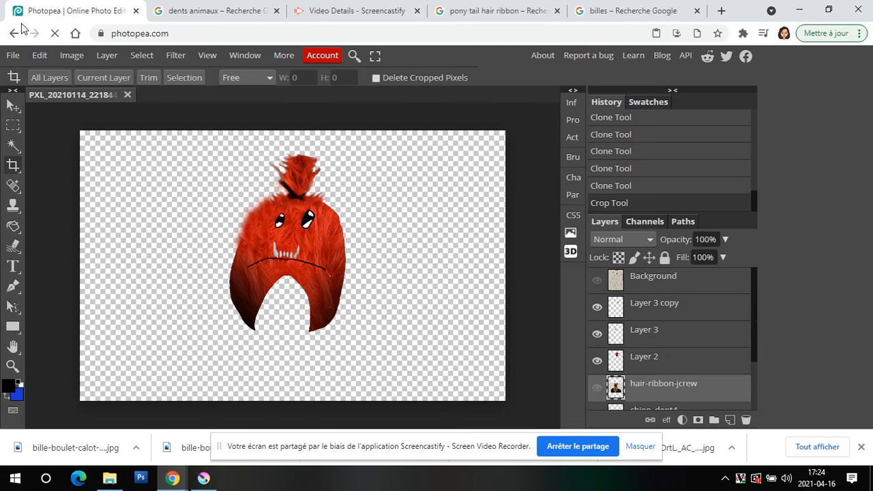
{"action": "left_click", "coordinate": [13, 56]}
{"action": "left_click", "coordinate": [44, 115]}
{"action": "scroll", "coordinate": [281, 232], "scroll_direction": "down", "scroll_amount": 5}
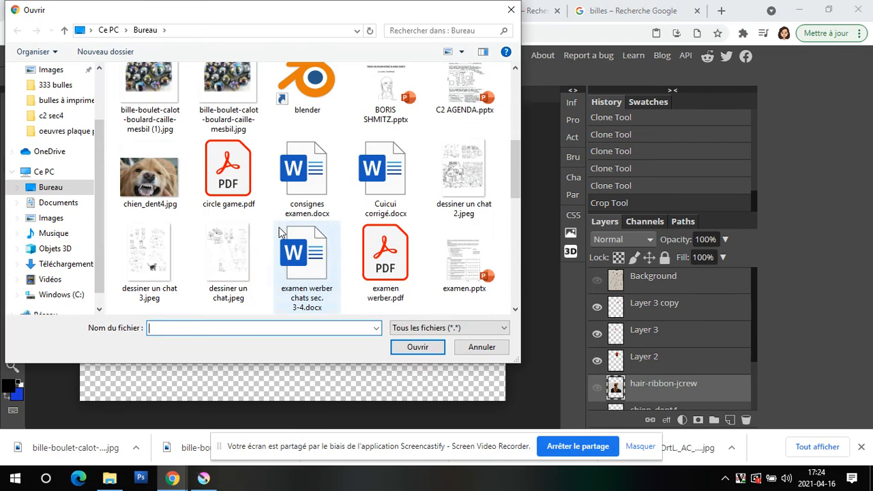
{"action": "scroll", "coordinate": [282, 232], "scroll_direction": "down", "scroll_amount": 3}
{"action": "scroll", "coordinate": [273, 205], "scroll_direction": "up", "scroll_amount": 5}
{"action": "left_click", "coordinate": [228, 99]}
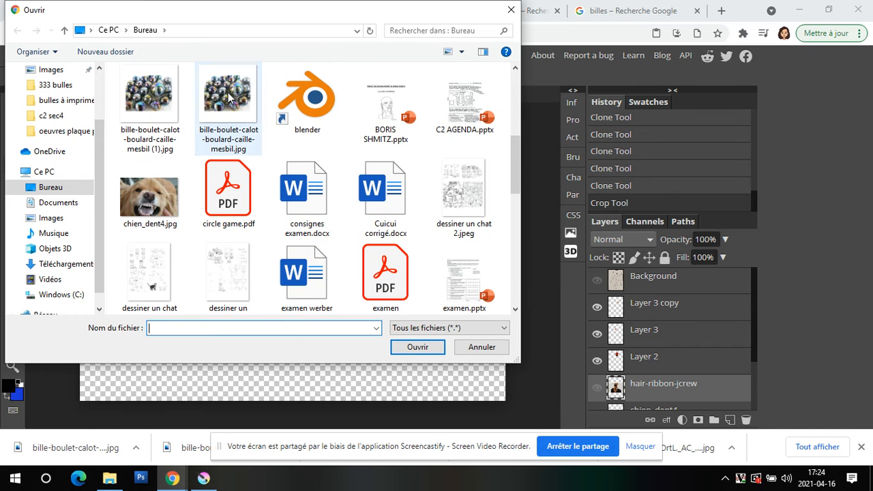
{"action": "left_click", "coordinate": [427, 350]}
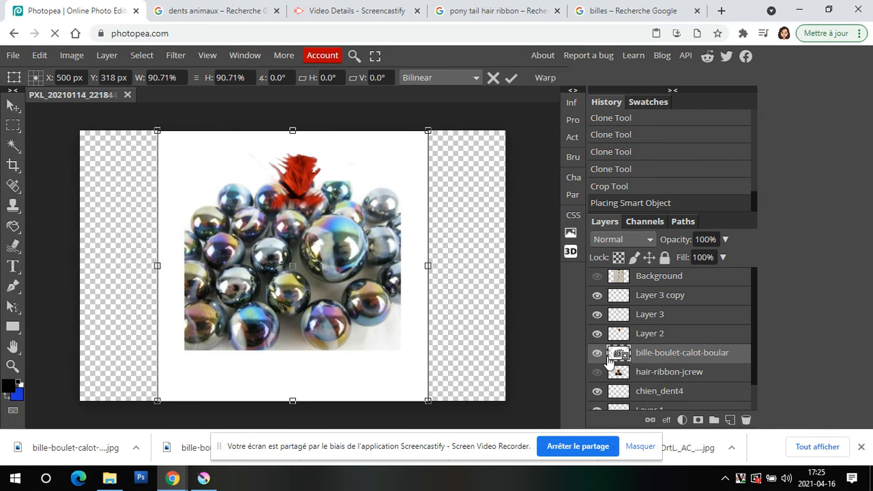
{"action": "right_click", "coordinate": [657, 358]}
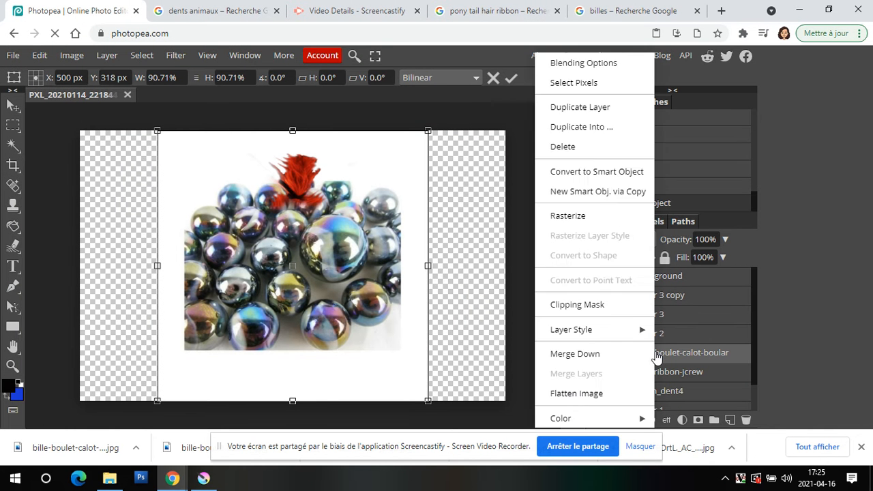
{"action": "left_click", "coordinate": [572, 216]}
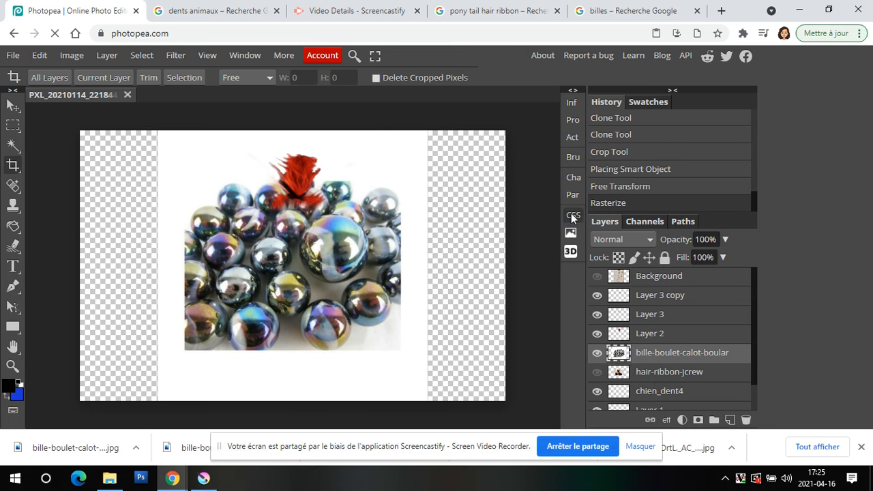
Make an elliptical selection around the largest marble and transform the selection to fit its outline, with height about 95.8%
{"action": "left_click", "coordinate": [13, 125]}
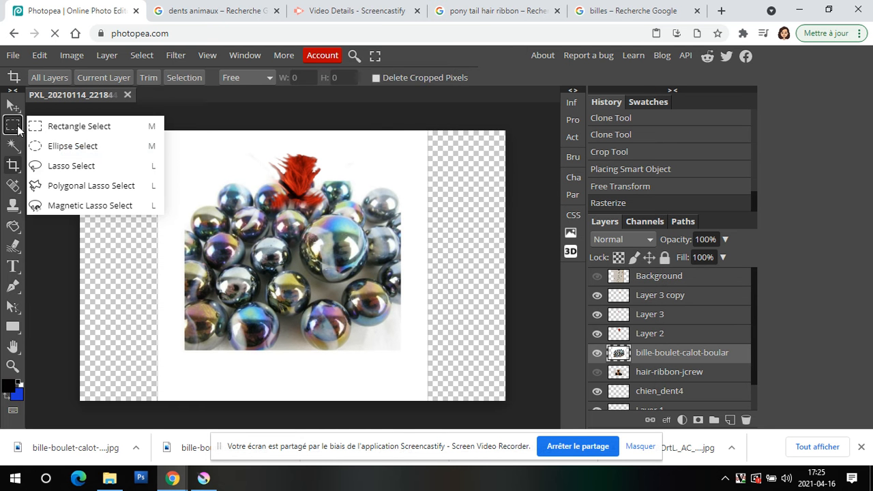
{"action": "left_click", "coordinate": [93, 147]}
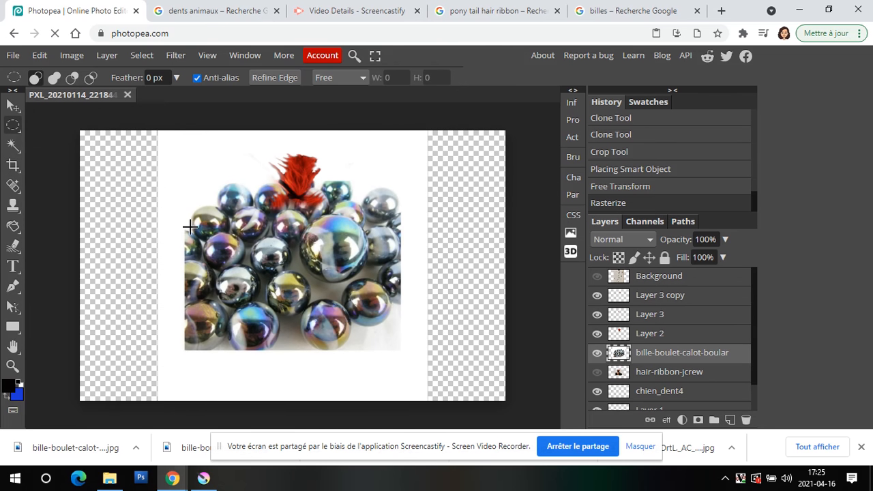
{"action": "left_click_drag", "start_coordinate": [306, 224], "coordinate": [376, 295]}
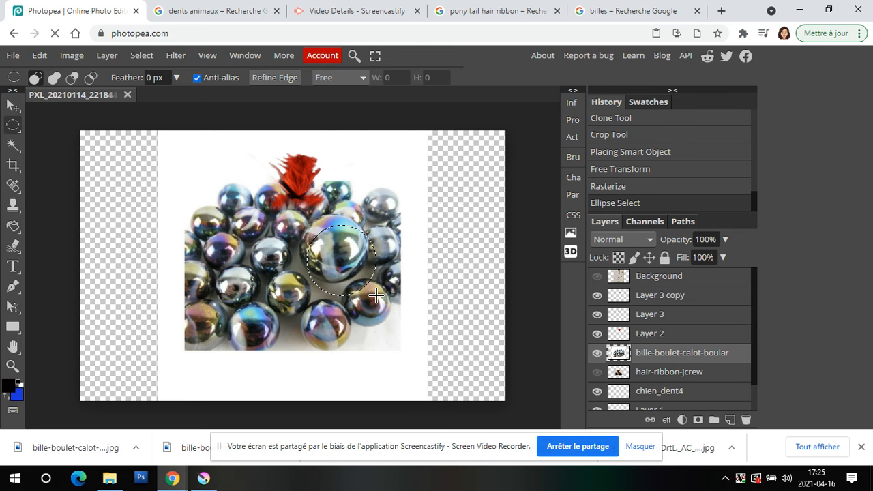
{"action": "right_click", "coordinate": [341, 252]}
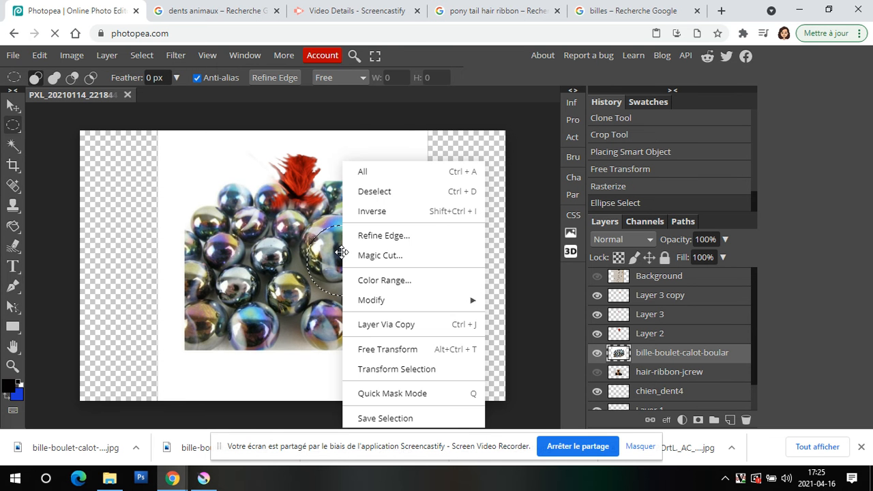
{"action": "left_click", "coordinate": [404, 370]}
{"action": "left_click_drag", "start_coordinate": [357, 256], "coordinate": [351, 250]}
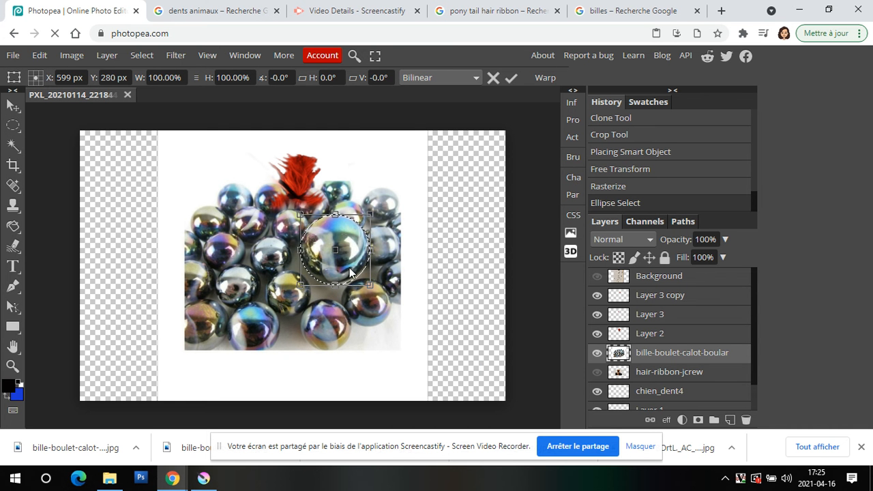
{"action": "left_click_drag", "start_coordinate": [334, 283], "coordinate": [334, 280]}
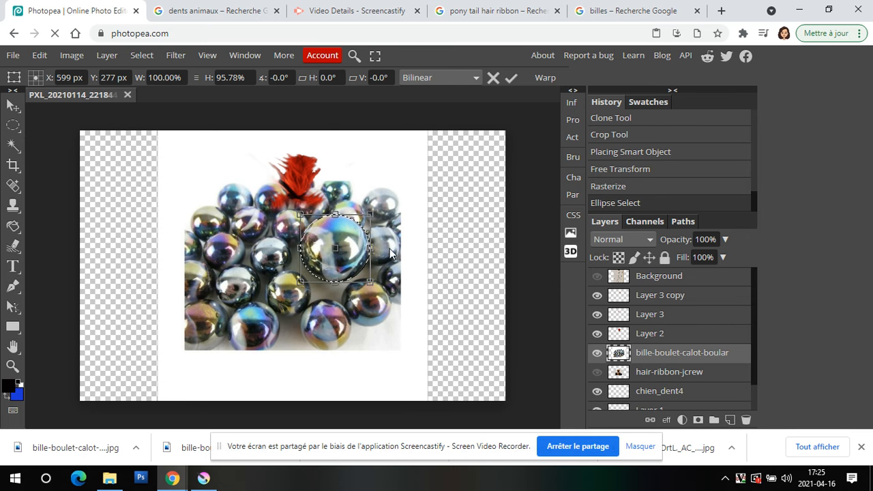
{"action": "key", "text": "Return"}
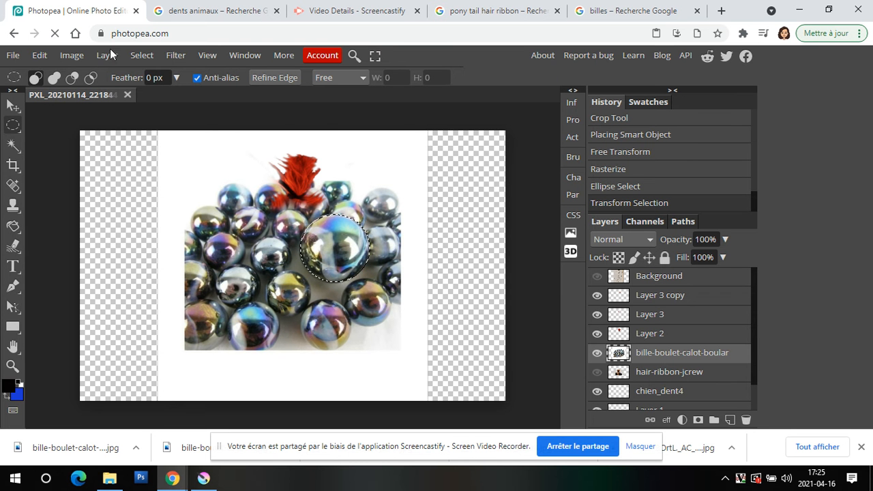
Invert the selection, clear everything around the large marble, and deselect
{"action": "left_click", "coordinate": [142, 55]}
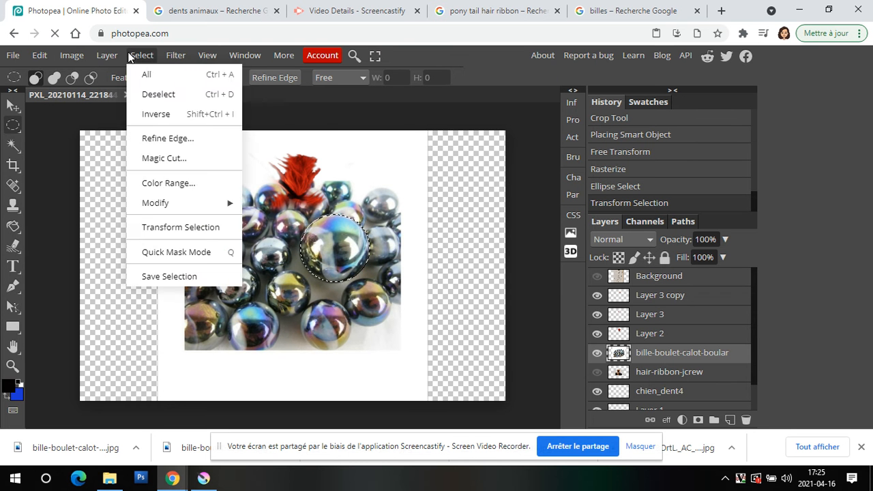
{"action": "left_click", "coordinate": [160, 115]}
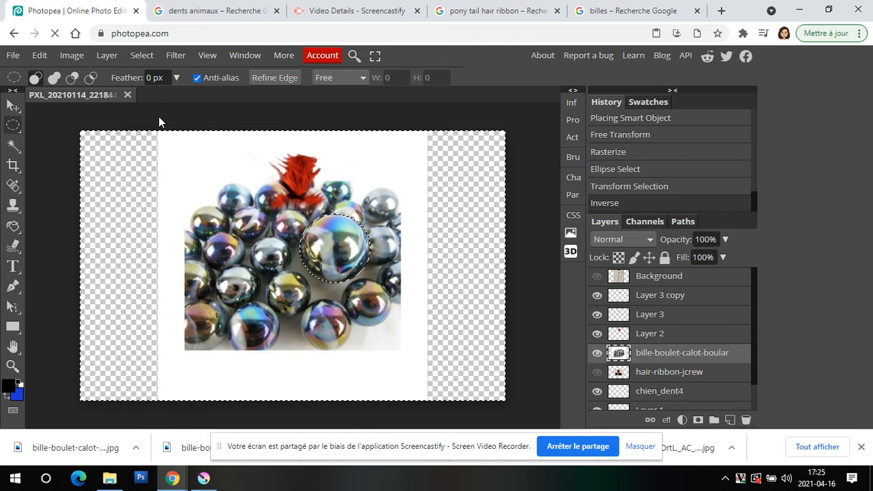
{"action": "key", "text": "Delete"}
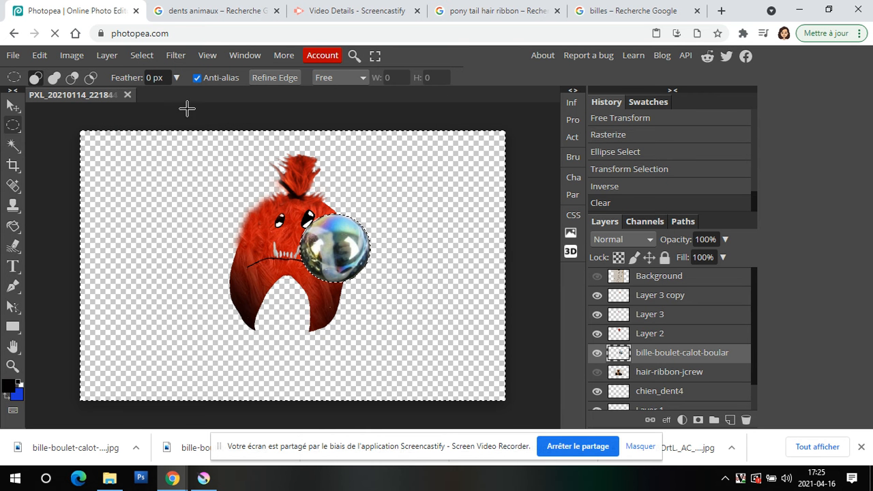
{"action": "left_click", "coordinate": [142, 55]}
{"action": "left_click", "coordinate": [158, 95]}
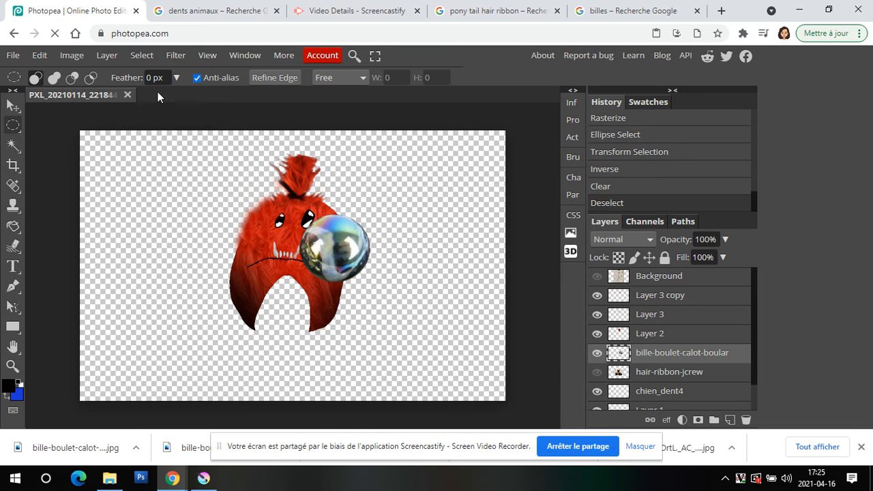
Move the marble to the canvas's lower edge below the monster's left leg and put its layer at the bottom of the stack
{"action": "left_click", "coordinate": [9, 105]}
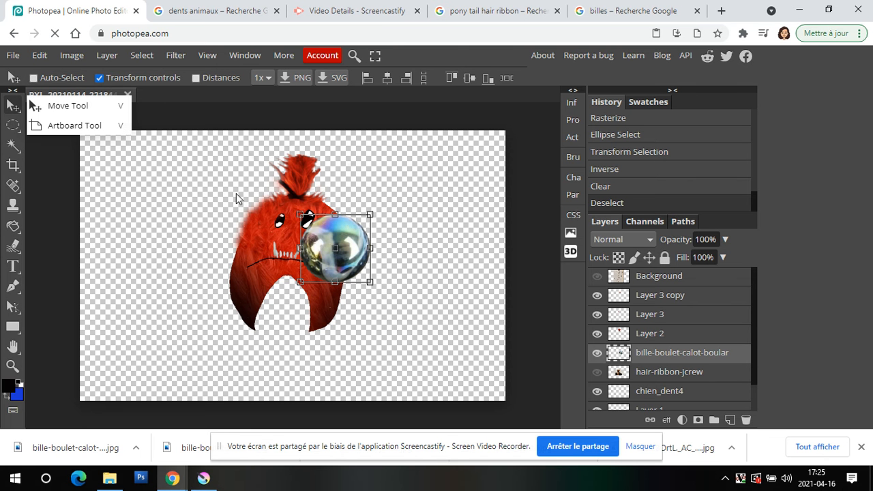
{"action": "left_click_drag", "start_coordinate": [323, 225], "coordinate": [204, 366]}
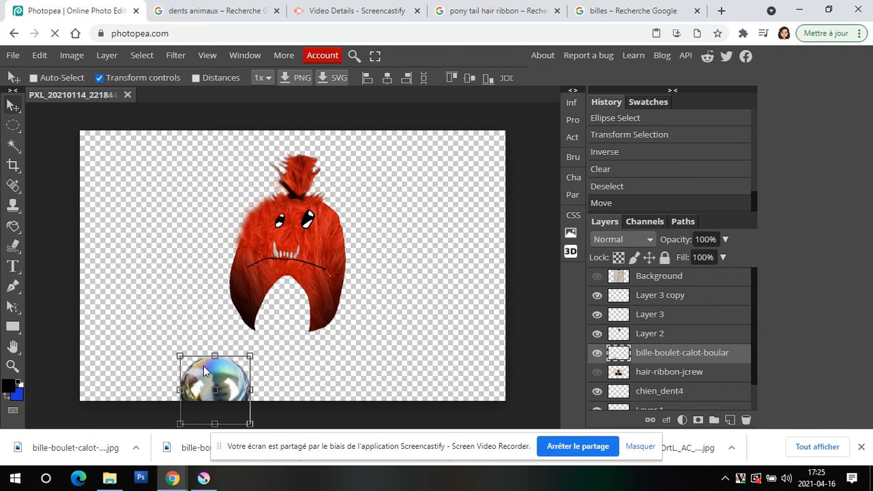
{"action": "left_click_drag", "start_coordinate": [684, 356], "coordinate": [684, 403]}
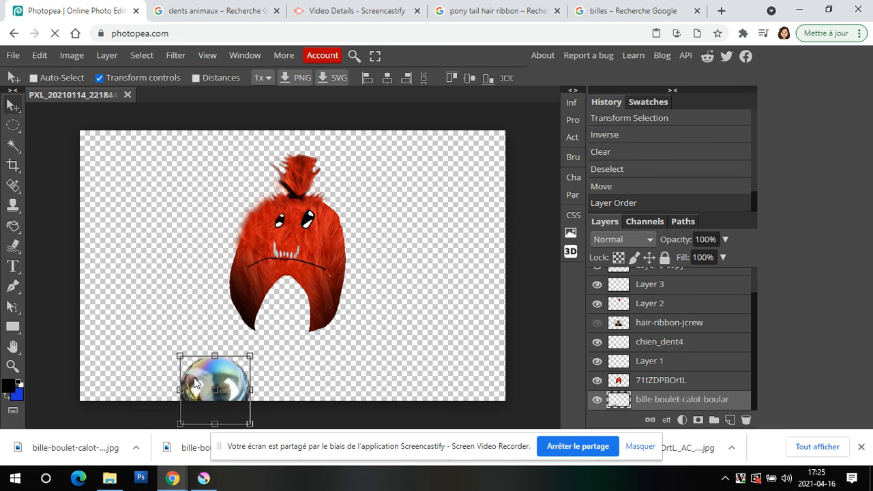
Duplicate the bille-boulet-calot-boular marble layer
{"action": "right_click", "coordinate": [658, 402]}
{"action": "left_click", "coordinate": [658, 402]}
{"action": "right_click", "coordinate": [659, 403]}
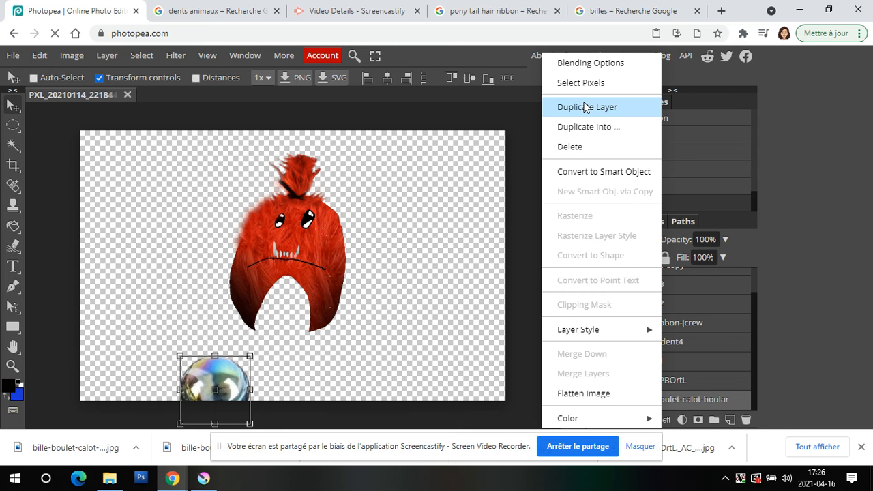
{"action": "left_click", "coordinate": [585, 107]}
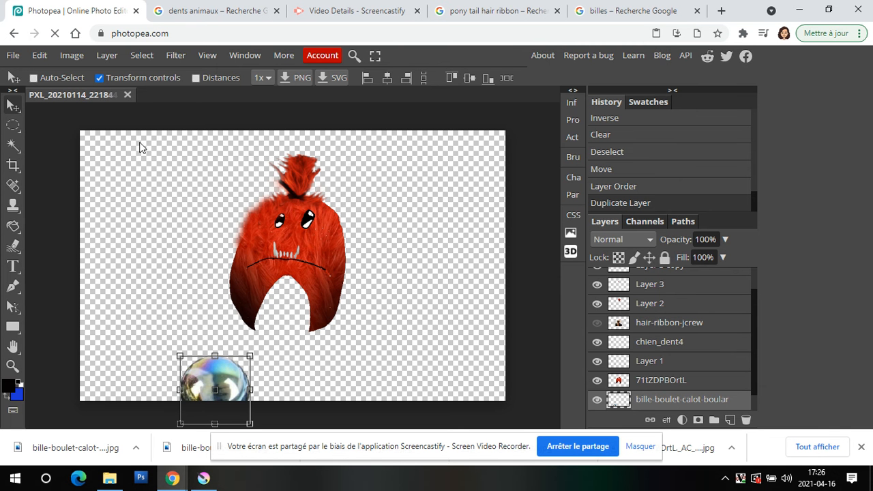
Scale the marble copy to about 58% width and 64% height, rotate it about -103°, and stack it above the larger marble
{"action": "right_click", "coordinate": [10, 103]}
{"action": "left_click_drag", "start_coordinate": [225, 377], "coordinate": [270, 367]}
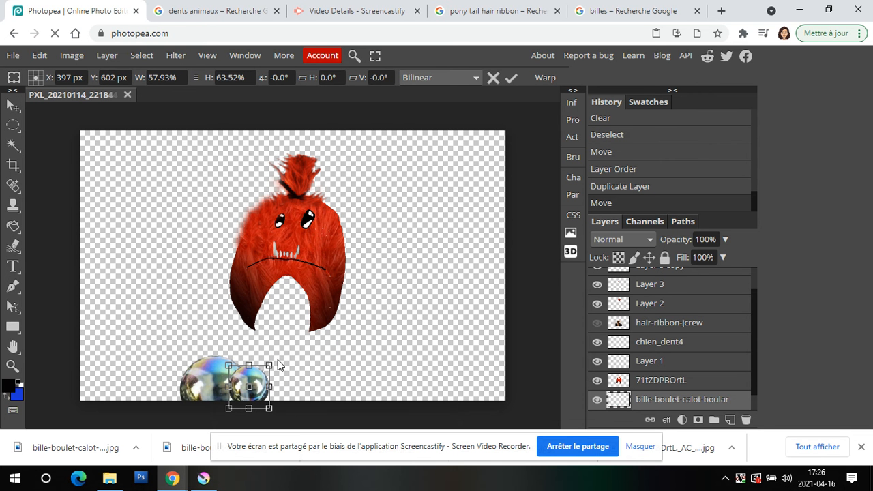
{"action": "left_click_drag", "start_coordinate": [273, 366], "coordinate": [202, 360]}
{"action": "left_click_drag", "start_coordinate": [266, 396], "coordinate": [245, 363]}
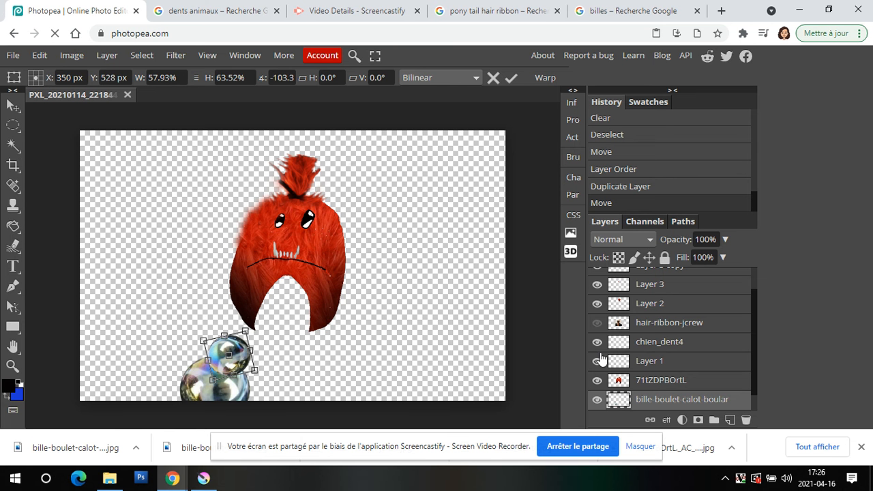
Duplicate the small marble, set the copy beside the large one, scale it to about 74% width and 79% height, and rotate it about -173°
{"action": "right_click", "coordinate": [659, 401]}
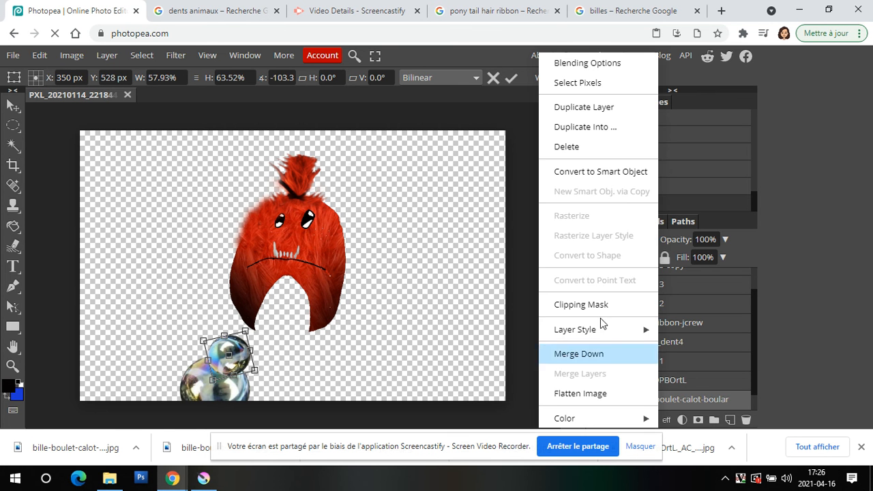
{"action": "left_click", "coordinate": [579, 108]}
{"action": "left_click_drag", "start_coordinate": [243, 366], "coordinate": [267, 385]}
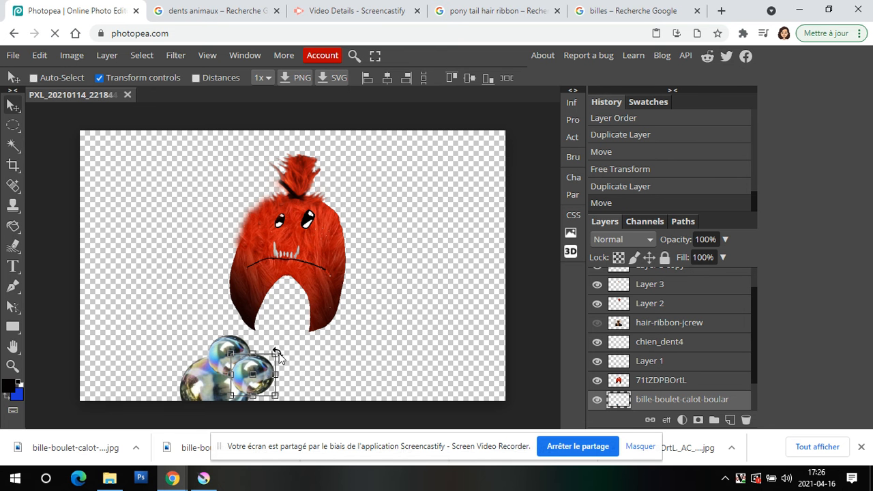
{"action": "left_click_drag", "start_coordinate": [276, 352], "coordinate": [216, 406]}
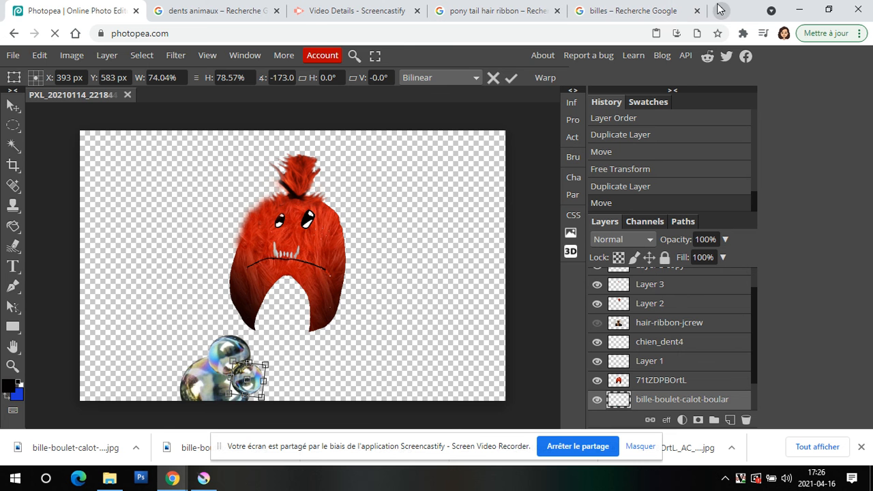
Switch to the Google Images search for marbles and search for "strange sky" instead
{"action": "left_click", "coordinate": [634, 11]}
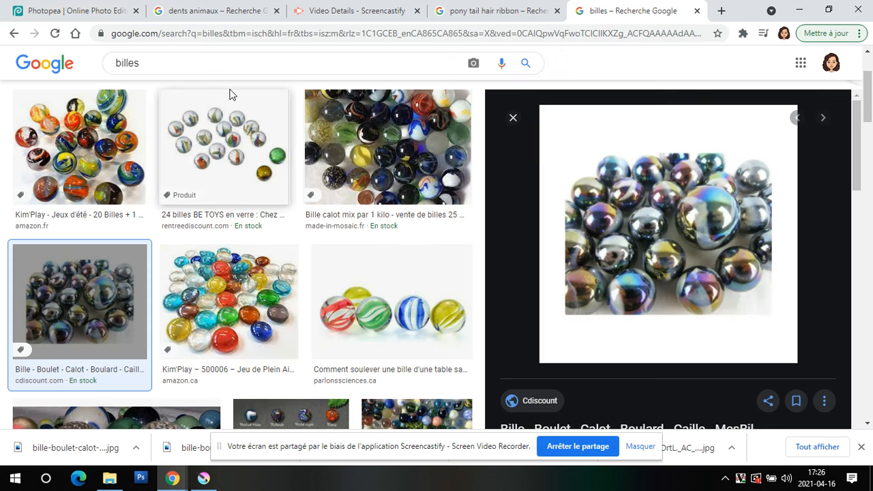
{"action": "left_click_drag", "start_coordinate": [149, 63], "coordinate": [123, 62]}
{"action": "type", "text": "strange sky"}
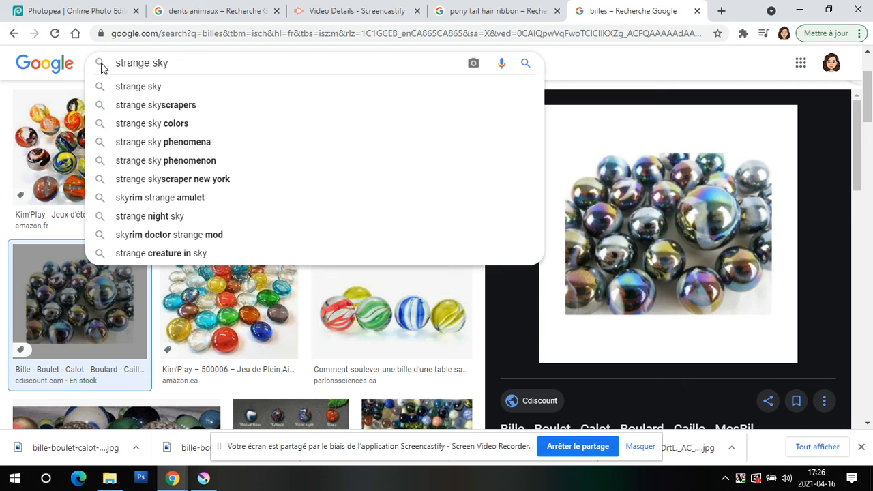
{"action": "key", "text": "Return"}
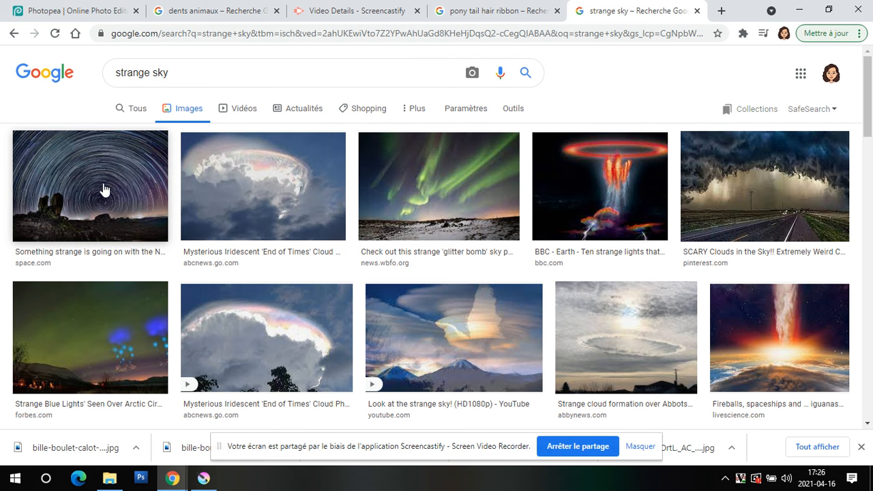
Preview the blue glowing dome picture among the results, and limit the image search to medium-sized images
{"action": "scroll", "coordinate": [266, 205], "scroll_direction": "down", "scroll_amount": 1}
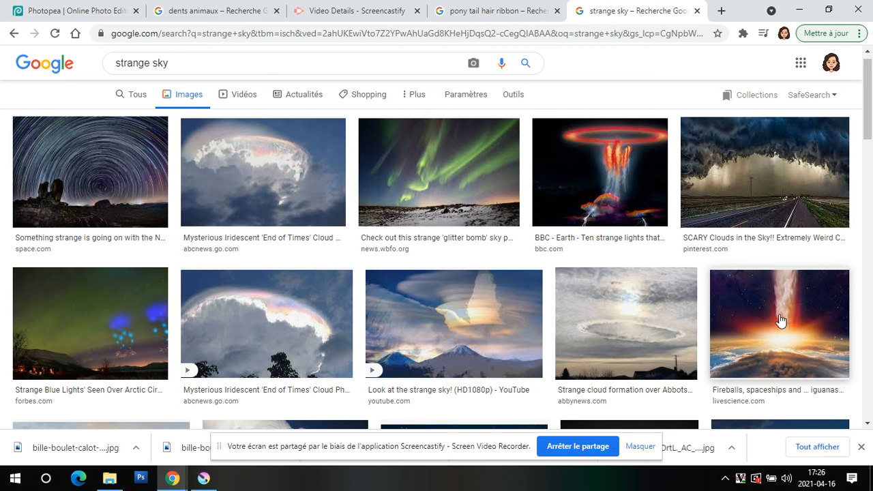
{"action": "scroll", "coordinate": [425, 232], "scroll_direction": "down", "scroll_amount": 2}
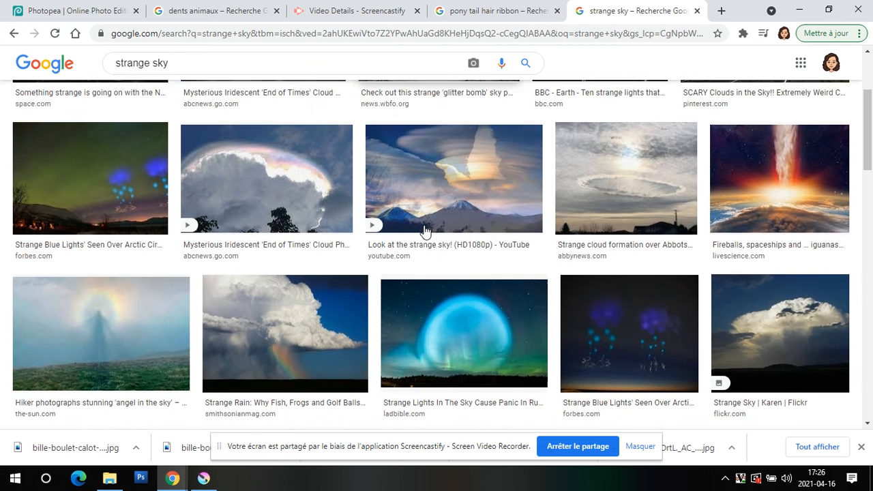
{"action": "scroll", "coordinate": [424, 232], "scroll_direction": "down", "scroll_amount": 1}
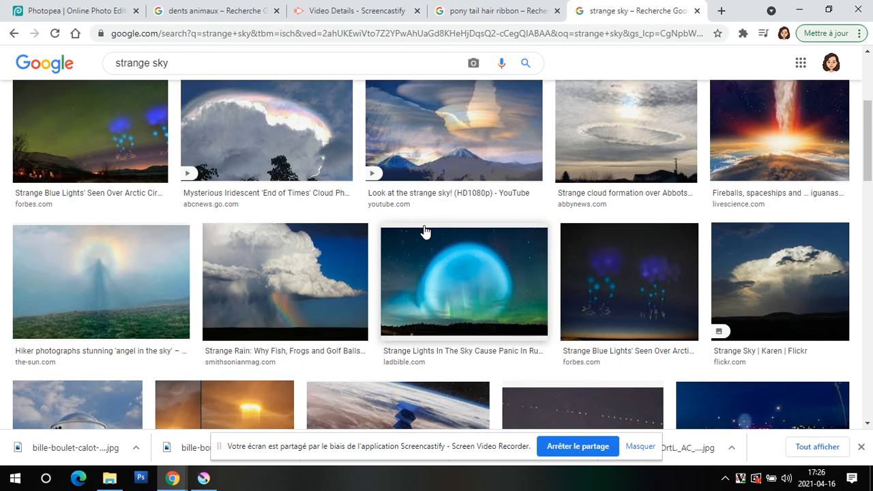
{"action": "left_click", "coordinate": [486, 296]}
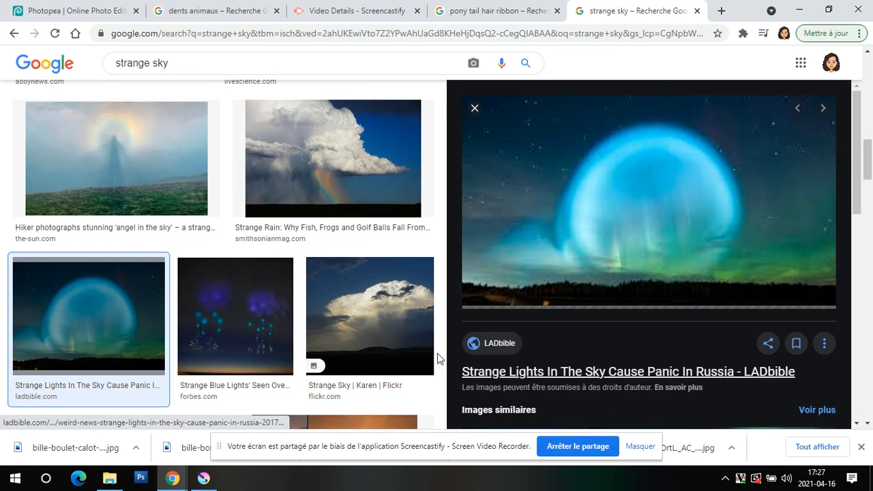
{"action": "scroll", "coordinate": [356, 289], "scroll_direction": "up", "scroll_amount": 10}
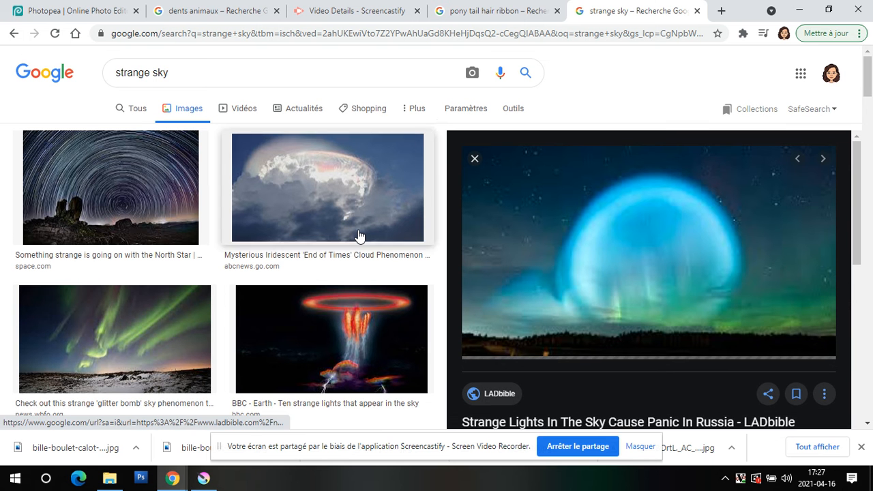
{"action": "left_click", "coordinate": [513, 108]}
{"action": "left_click", "coordinate": [114, 134]}
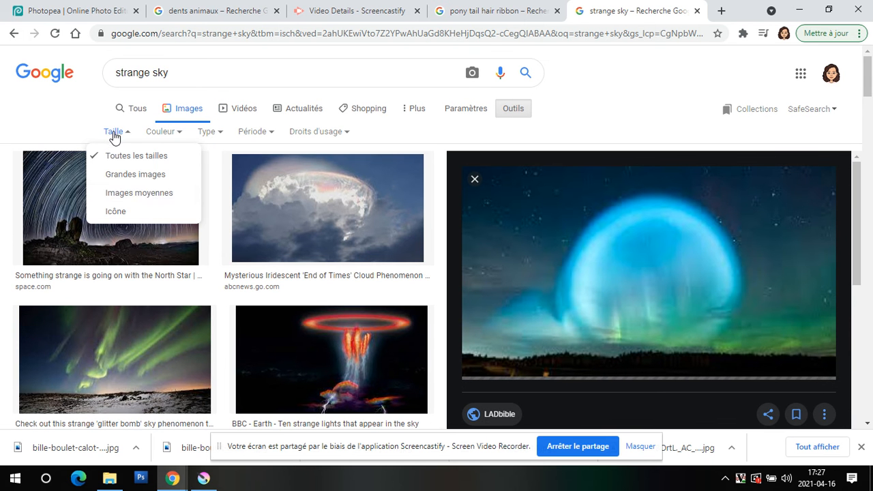
{"action": "left_click", "coordinate": [139, 194]}
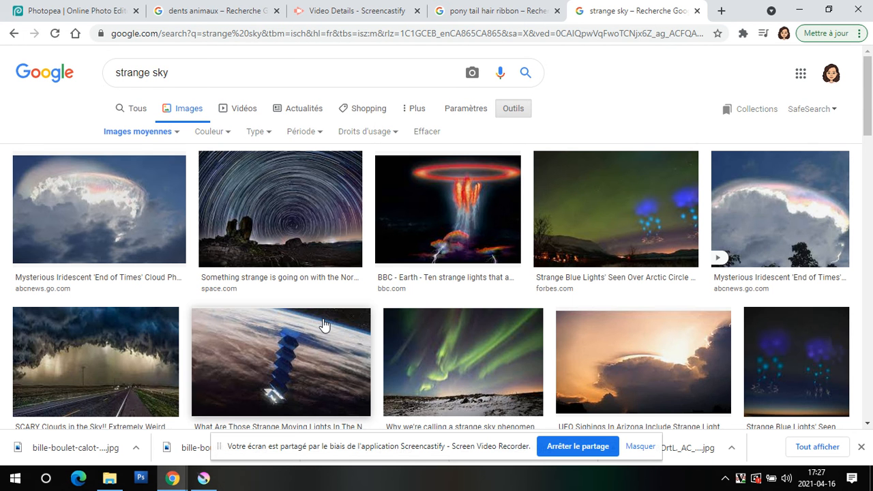
Open the Space.com star-trail picture from the results and save the image to the computer
{"action": "scroll", "coordinate": [285, 253], "scroll_direction": "down", "scroll_amount": 2}
{"action": "scroll", "coordinate": [278, 250], "scroll_direction": "up", "scroll_amount": 2}
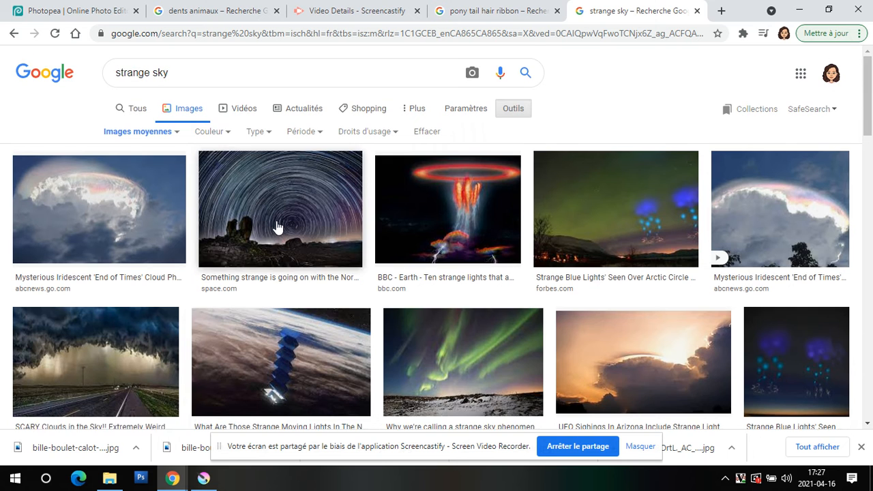
{"action": "left_click", "coordinate": [277, 227]}
{"action": "right_click", "coordinate": [582, 213]}
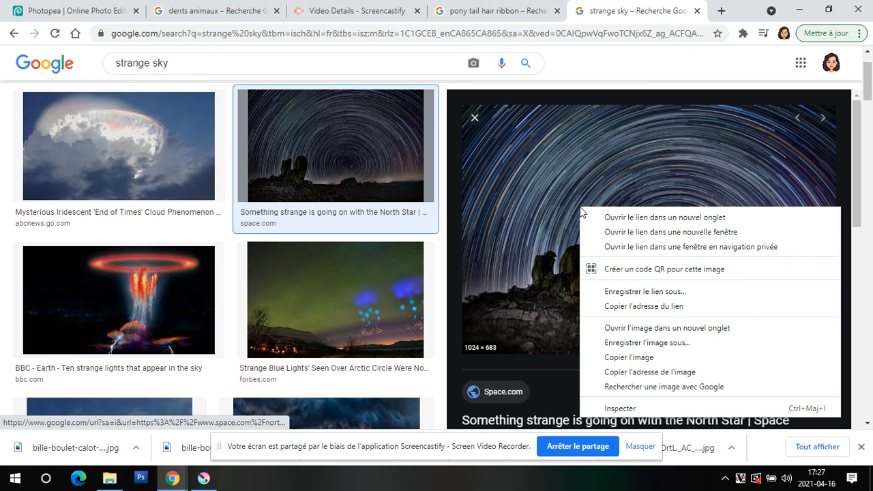
{"action": "left_click", "coordinate": [642, 344]}
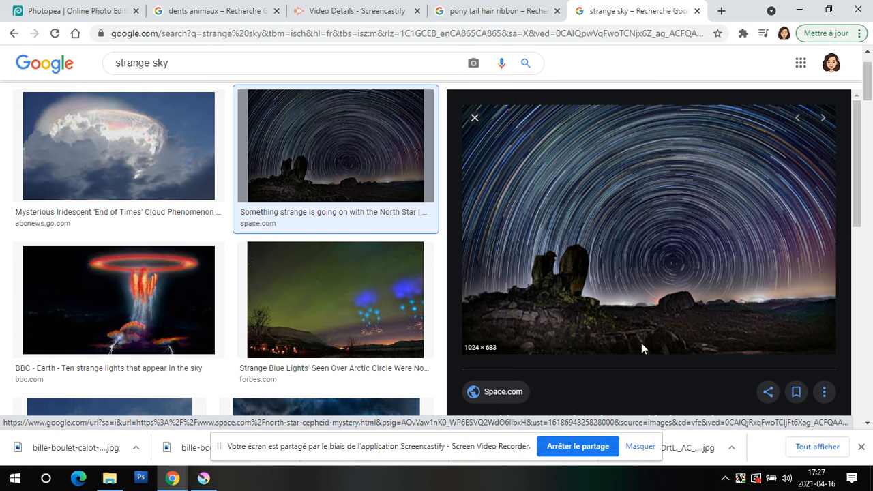
{"action": "left_click", "coordinate": [415, 346]}
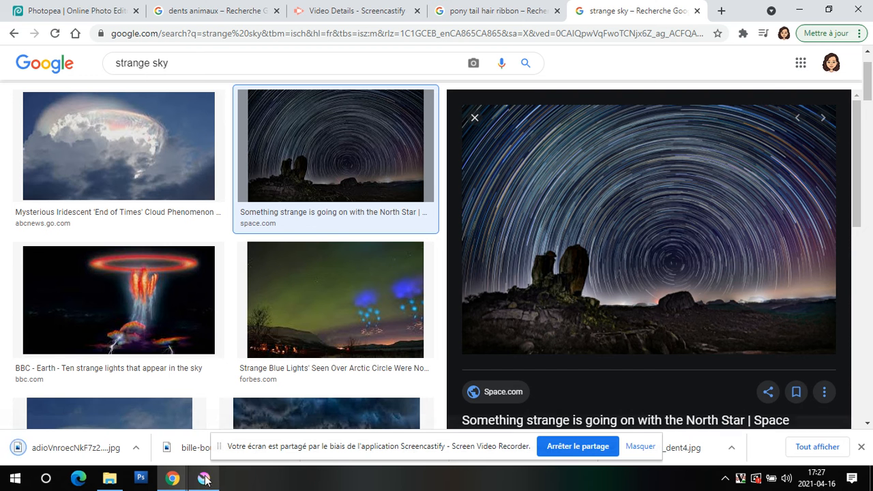
Return to Photopea, place the downloaded star-trail image in the document, and put its layer below all the marble layers
{"action": "left_click", "coordinate": [85, 14]}
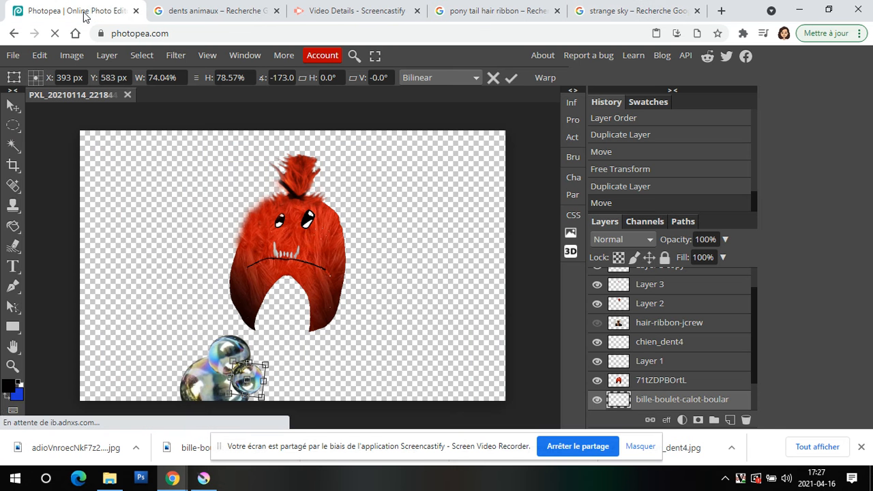
{"action": "left_click_drag", "start_coordinate": [60, 450], "coordinate": [156, 314]}
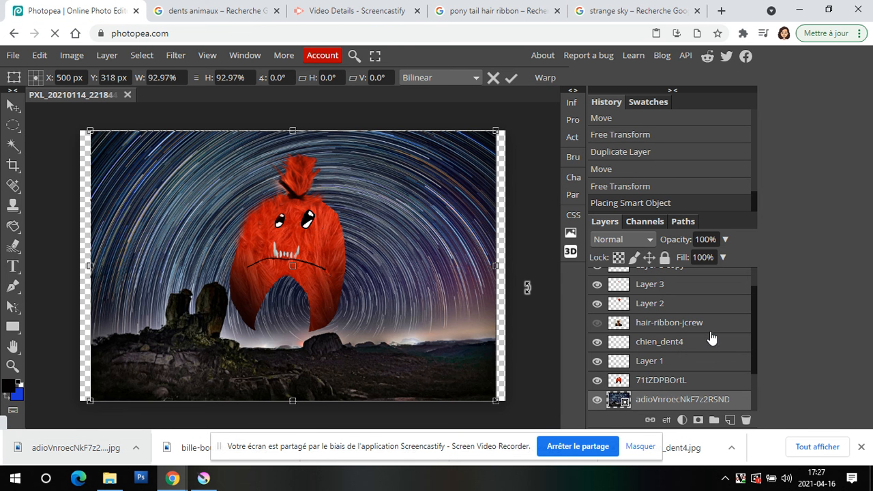
{"action": "scroll", "coordinate": [711, 337], "scroll_direction": "up", "scroll_amount": 2}
{"action": "scroll", "coordinate": [711, 338], "scroll_direction": "down", "scroll_amount": 3}
{"action": "left_click_drag", "start_coordinate": [680, 349], "coordinate": [677, 413]}
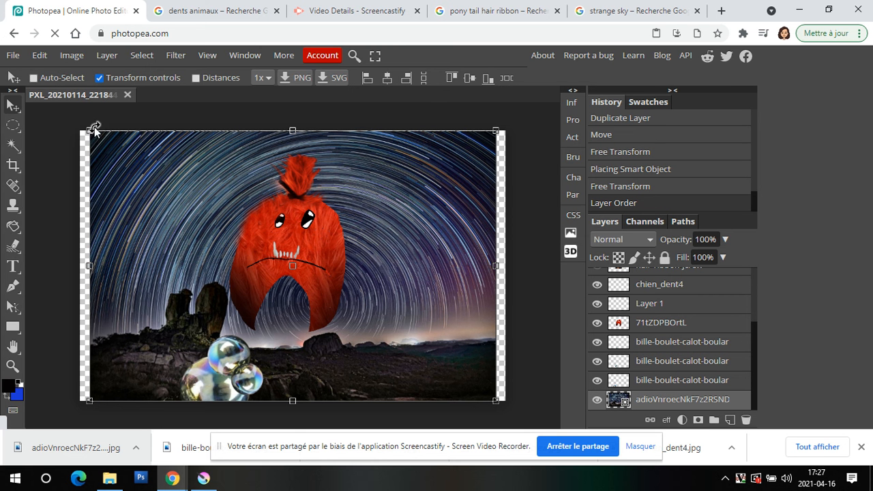
Enlarge the star-trail background to about 102% width and 100% height so it covers the canvas, and rasterize its layer
{"action": "left_click_drag", "start_coordinate": [89, 131], "coordinate": [68, 114]}
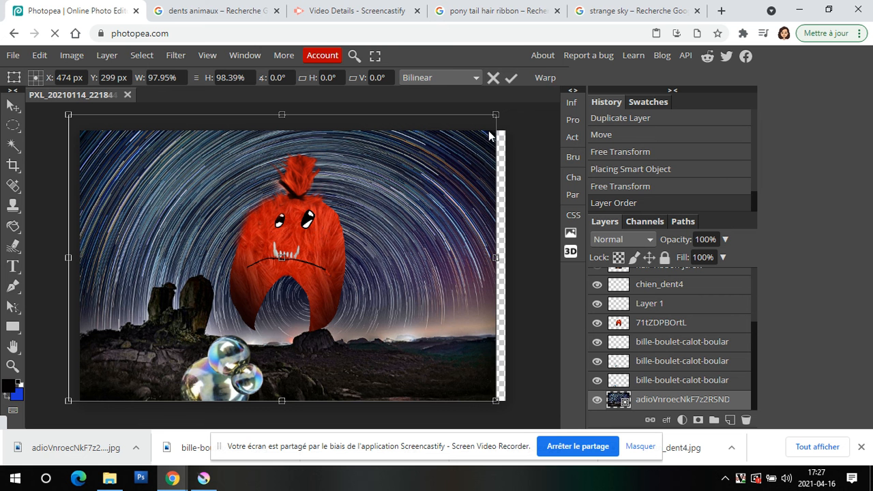
{"action": "left_click_drag", "start_coordinate": [496, 115], "coordinate": [513, 109]}
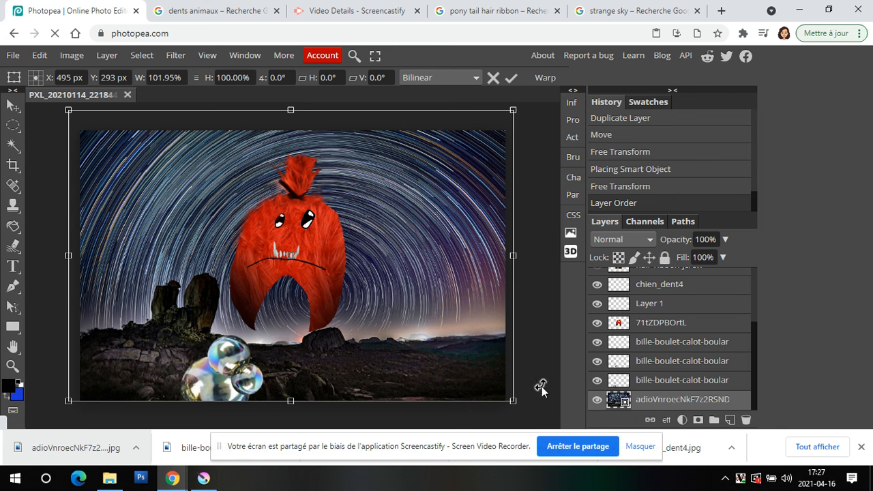
{"action": "right_click", "coordinate": [670, 404]}
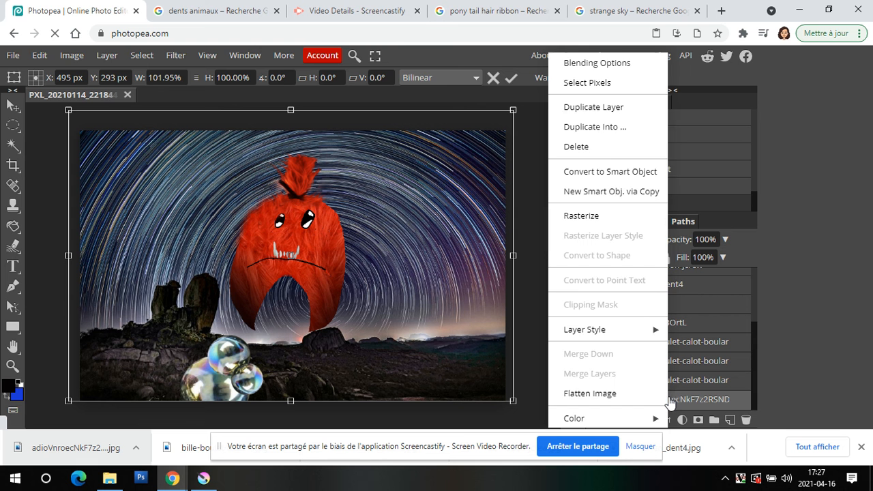
{"action": "left_click", "coordinate": [582, 217]}
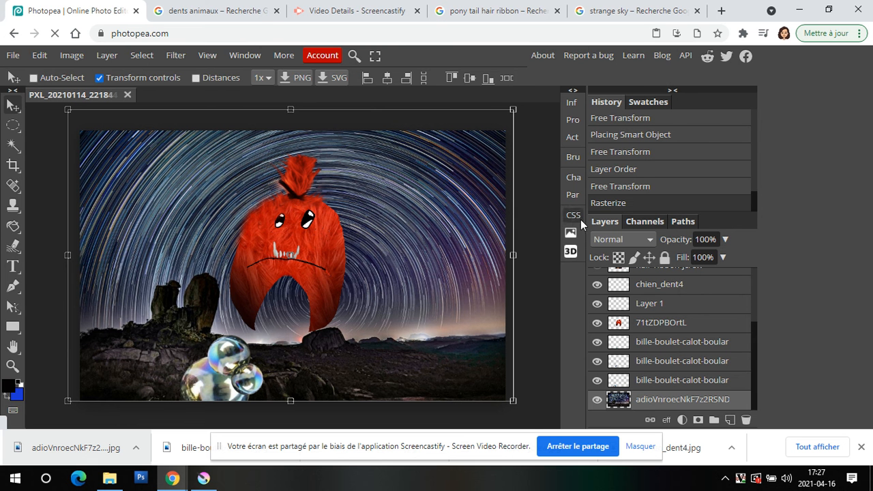
Try Film Grain and Fresco on the background in the Filter Gallery, and apply a blue Neon Glow with size 5 and brightness 15
{"action": "left_click", "coordinate": [169, 59]}
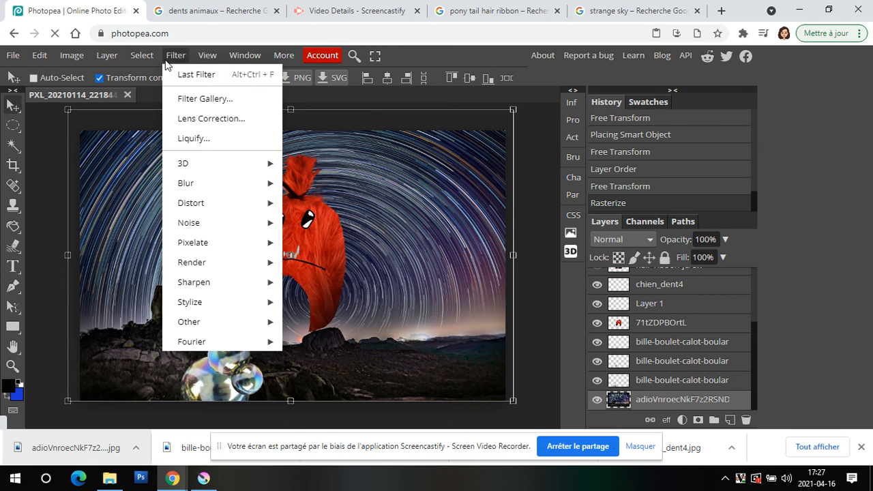
{"action": "left_click", "coordinate": [195, 100]}
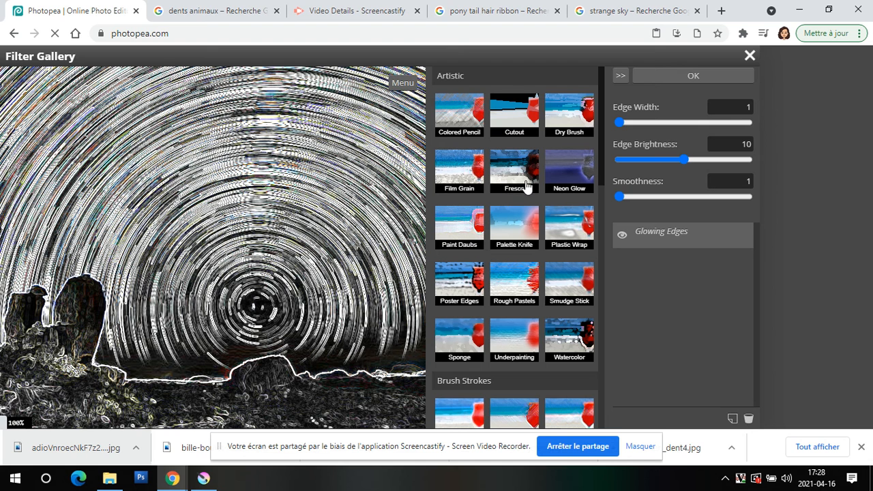
{"action": "left_click", "coordinate": [450, 161]}
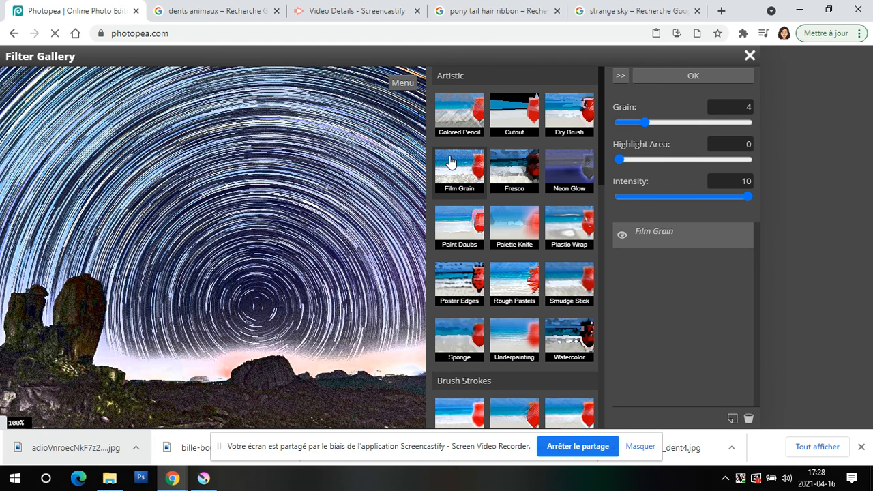
{"action": "left_click", "coordinate": [496, 171]}
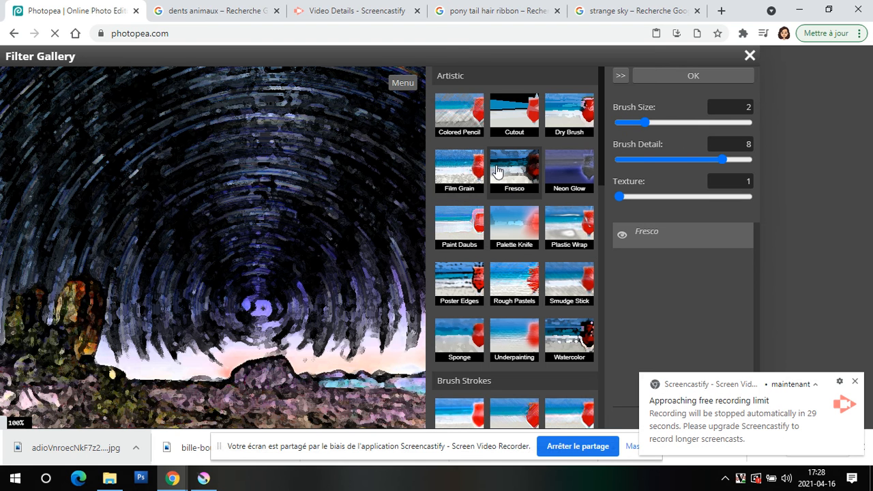
{"action": "left_click", "coordinate": [567, 185]}
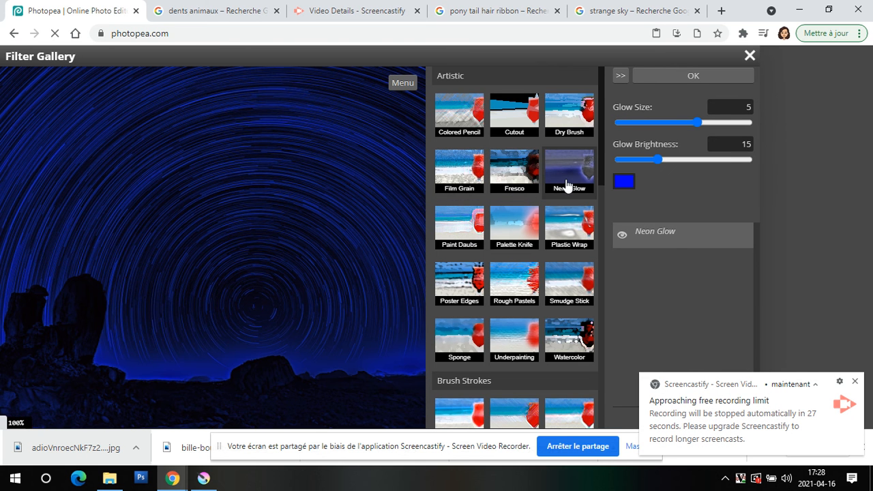
{"action": "left_click", "coordinate": [687, 75]}
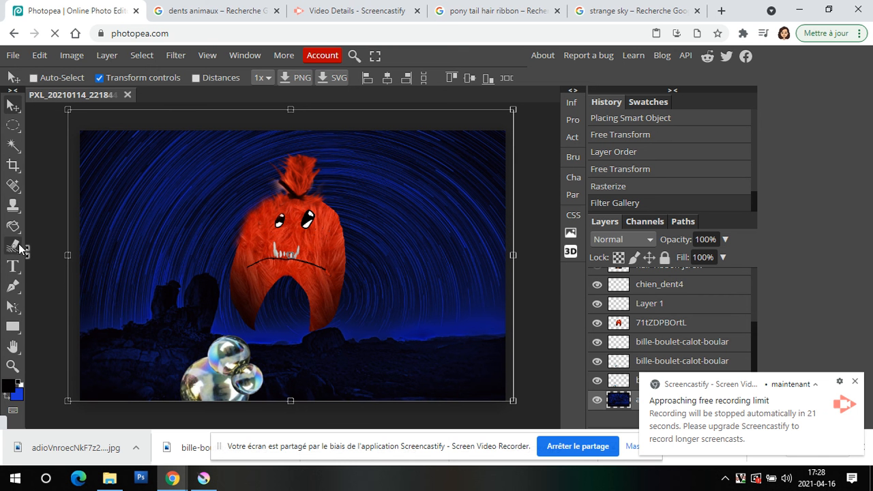
Set the Eraser to a soft brush of size 247 and erase the background's rocky ground in the canvas's lower-left corner
{"action": "right_click", "coordinate": [13, 205]}
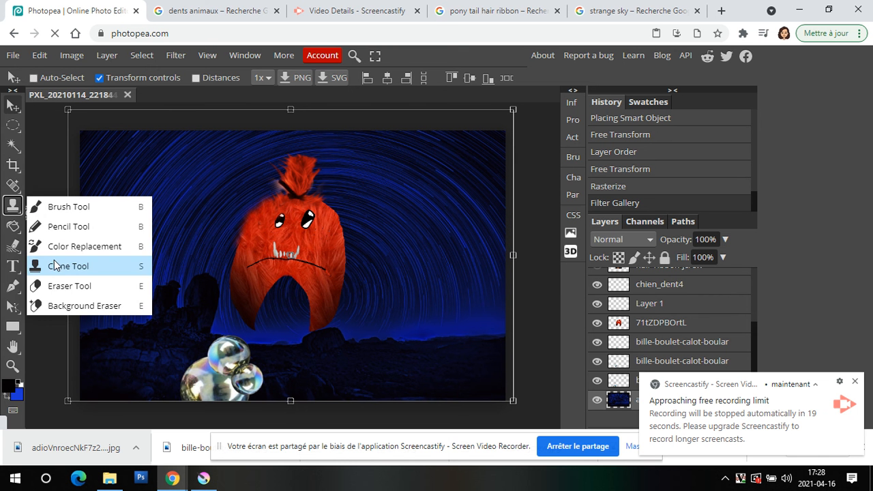
{"action": "left_click", "coordinate": [69, 286]}
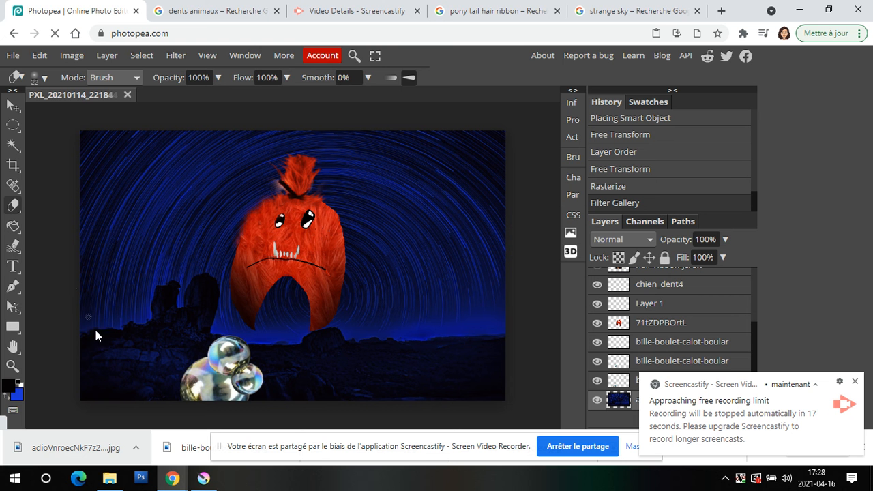
{"action": "left_click", "coordinate": [43, 77]}
{"action": "left_click_drag", "start_coordinate": [37, 113], "coordinate": [120, 118]}
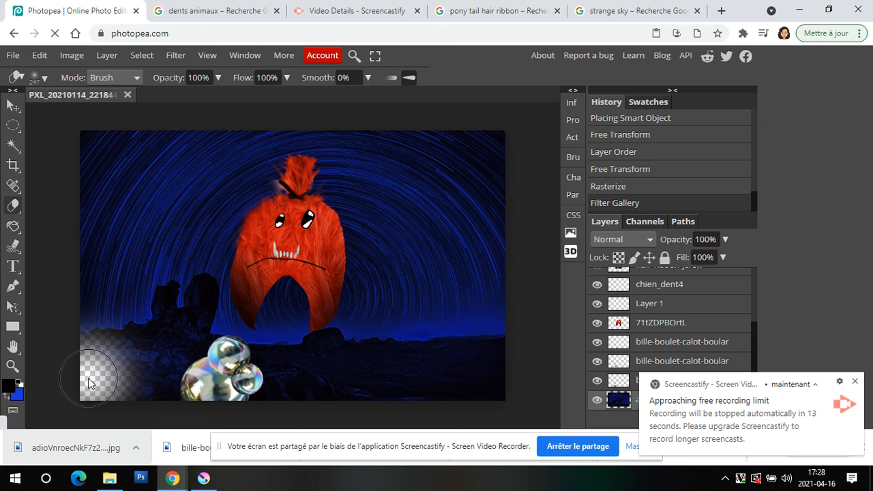